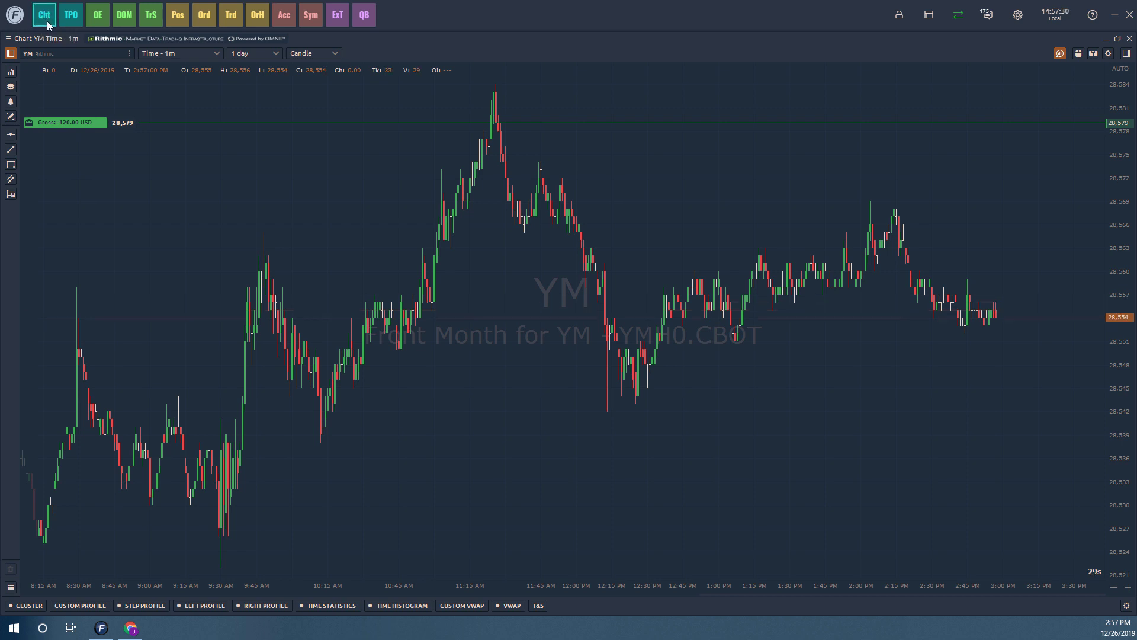
- Open a one-minute YMH0 chart via Rithmic > CBOT > Futures > YM and enable mouse trading
{"action": "left_click", "coordinate": [15, 16]}
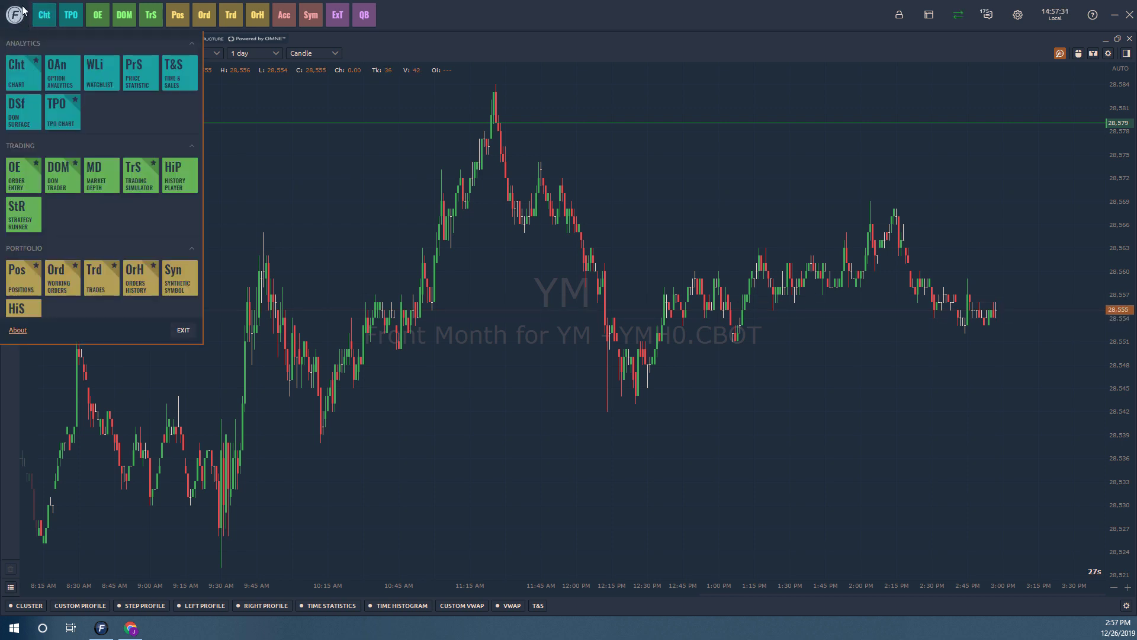
{"action": "left_click", "coordinate": [25, 87]}
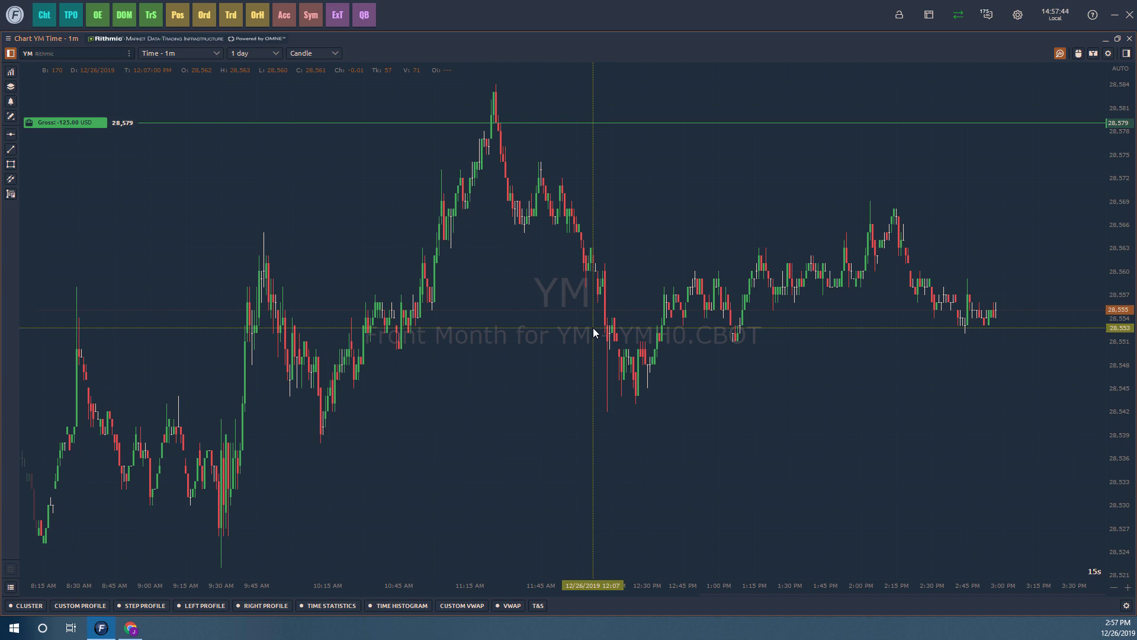
{"action": "left_click", "coordinate": [76, 57]}
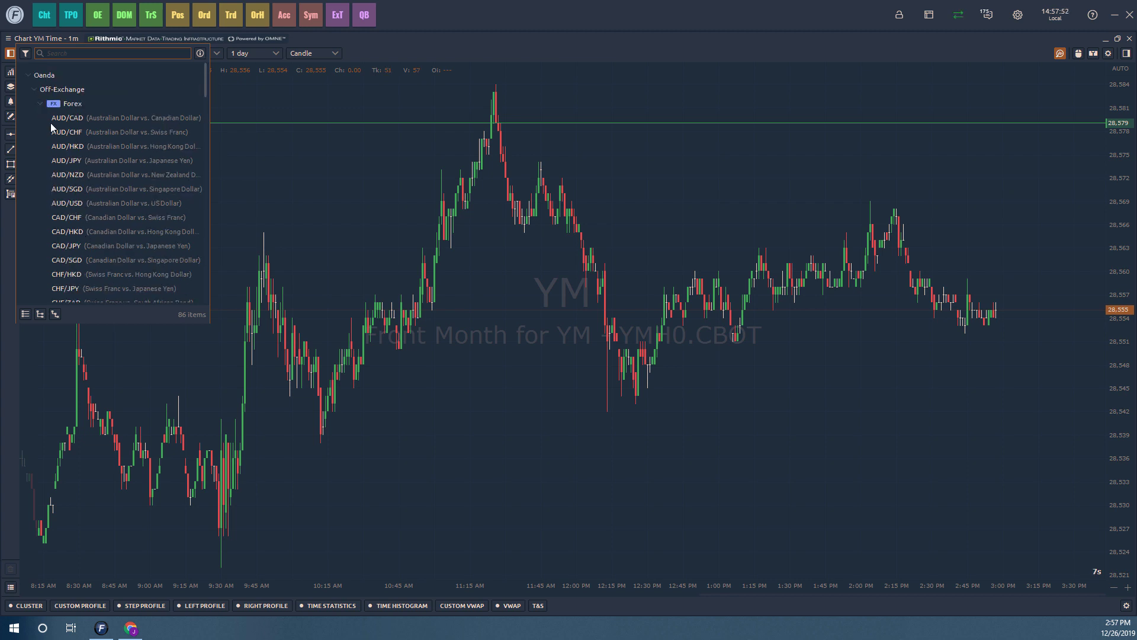
{"action": "left_click", "coordinate": [34, 89]}
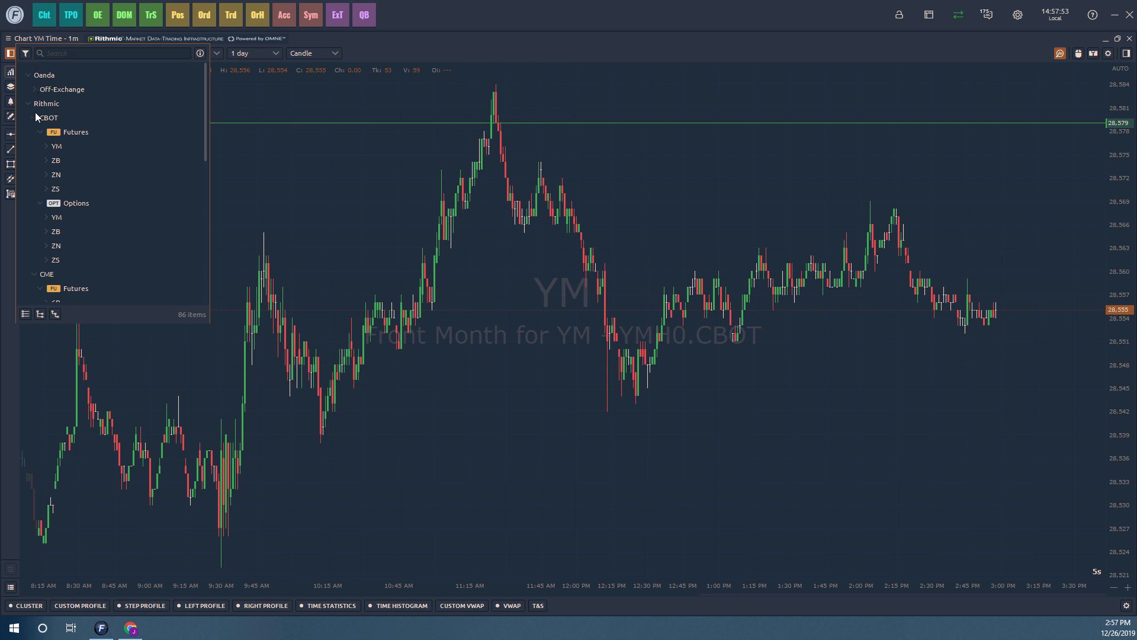
{"action": "left_click_drag", "start_coordinate": [53, 140], "coordinate": [70, 134]}
{"action": "left_click", "coordinate": [46, 147]}
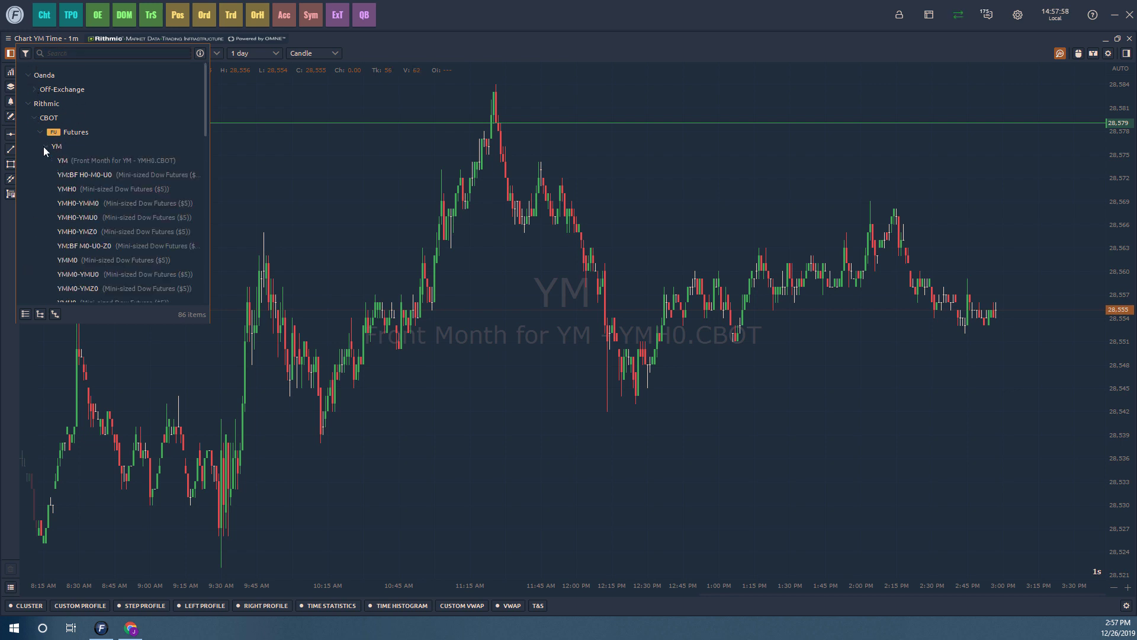
{"action": "left_click", "coordinate": [67, 189]}
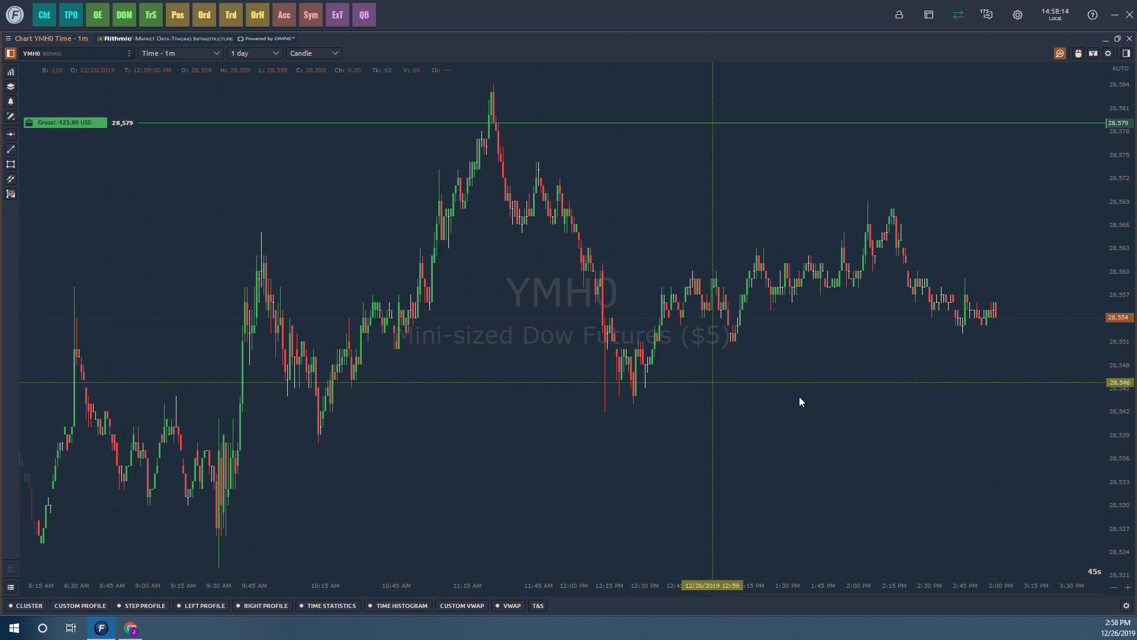
{"action": "left_click", "coordinate": [1078, 55]}
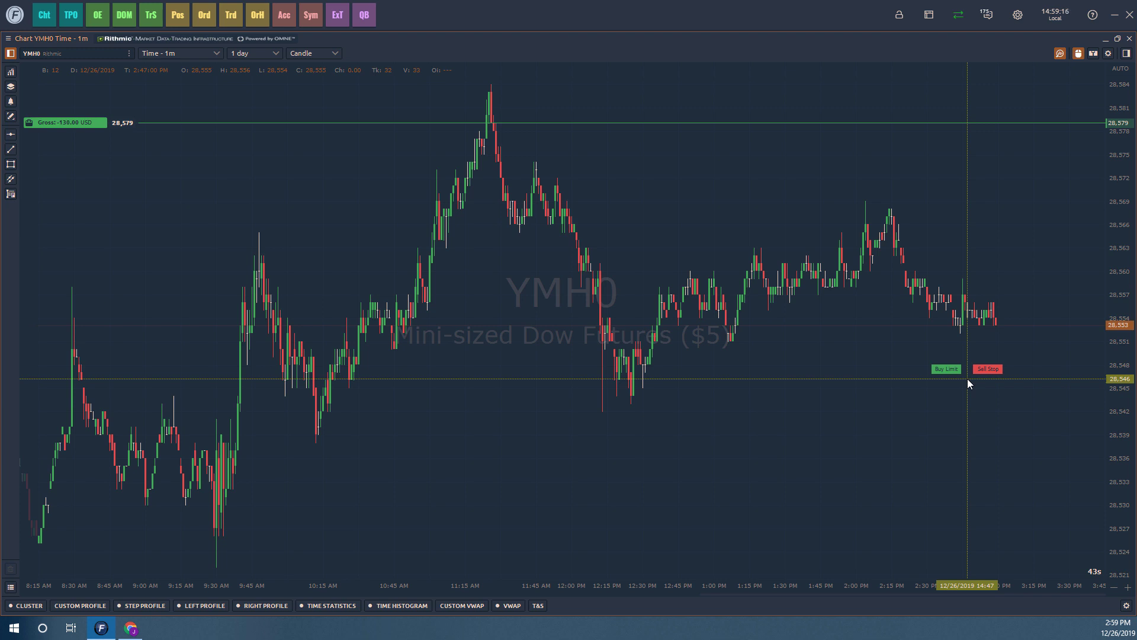
- Place a confirmed one-contract buy limit at 28,542, then drag it down to 28,541
{"action": "left_click", "coordinate": [1019, 406]}
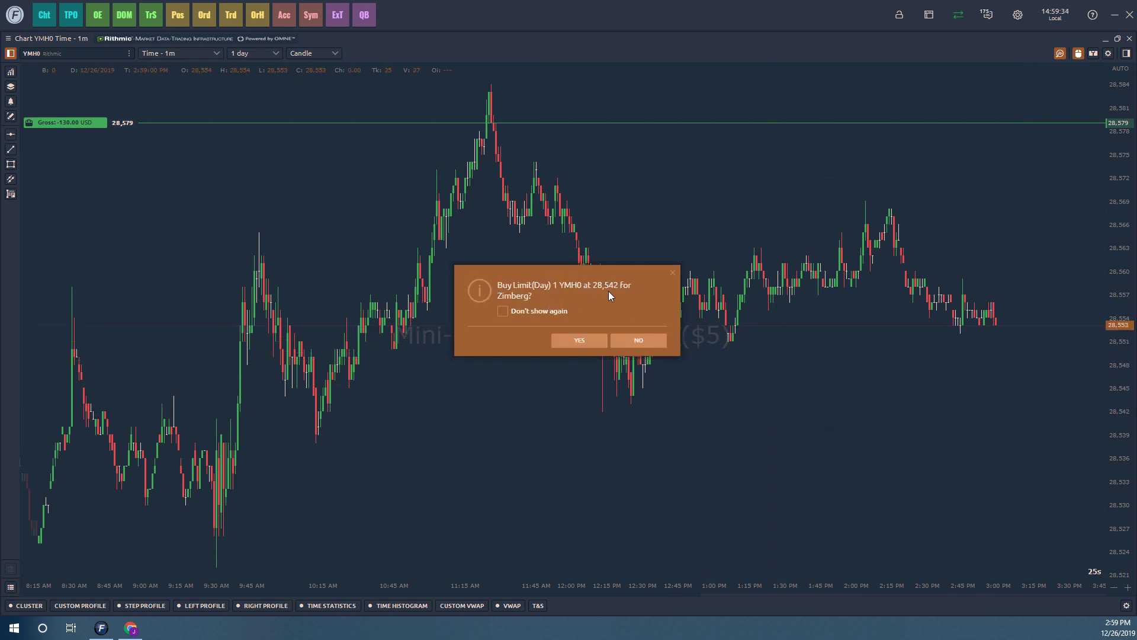
{"action": "left_click", "coordinate": [574, 340]}
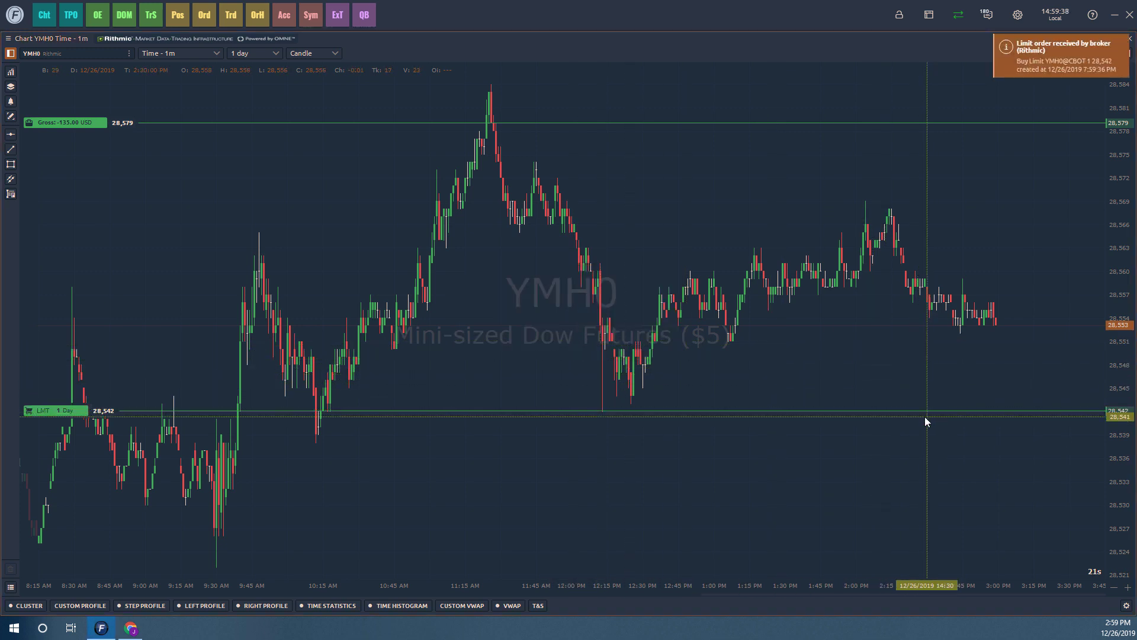
{"action": "mouse_move", "coordinate": [64, 409]}
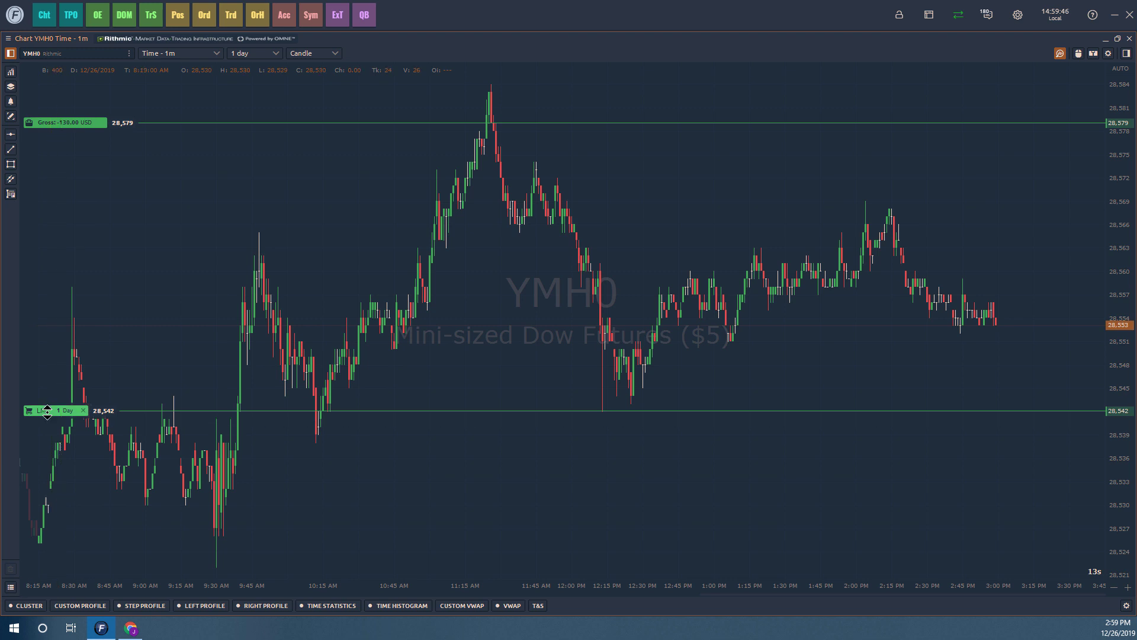
{"action": "left_click_drag", "start_coordinate": [48, 411], "coordinate": [83, 347]}
{"action": "left_click_drag", "start_coordinate": [98, 311], "coordinate": [137, 413]}
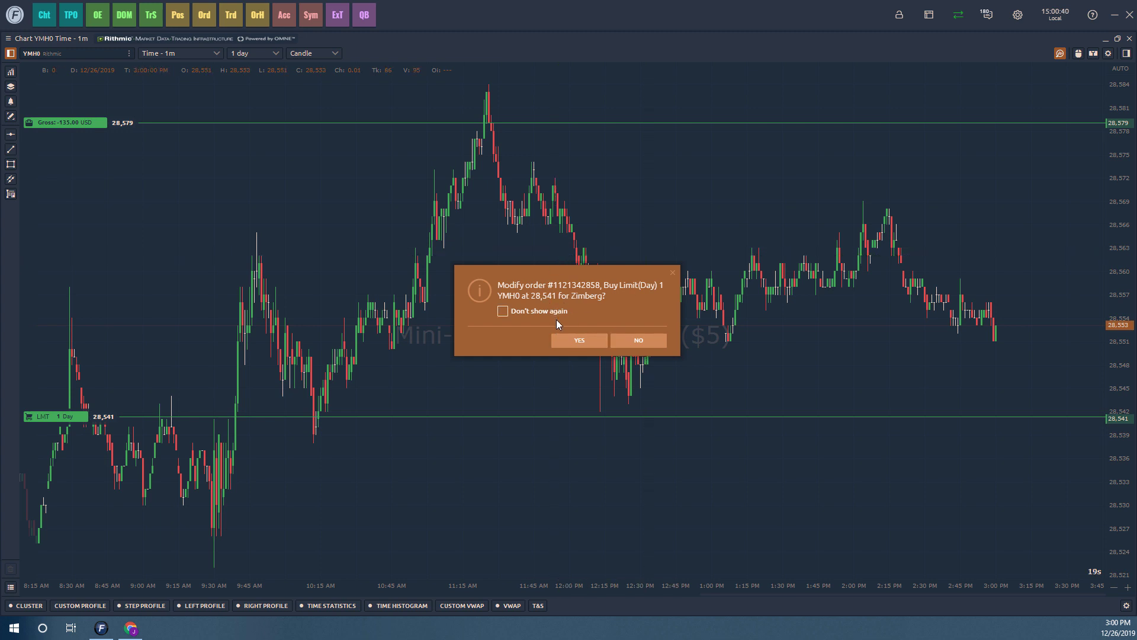
- Confirm moving the buy limit to 28,541, then cancel that order
{"action": "left_click", "coordinate": [598, 342]}
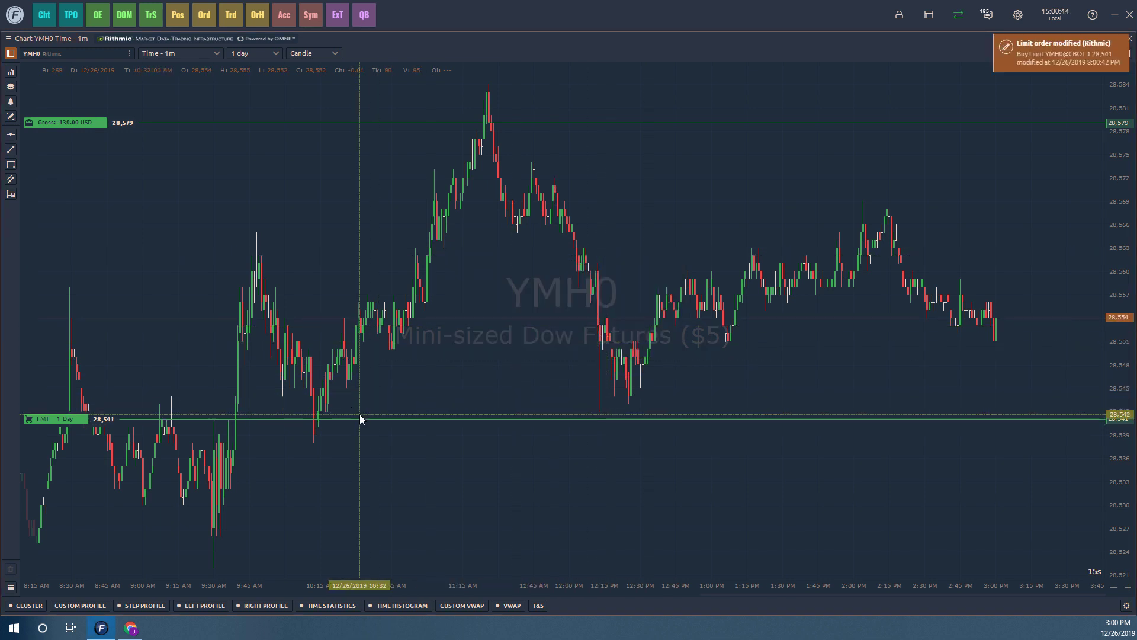
{"action": "left_click", "coordinate": [83, 419]}
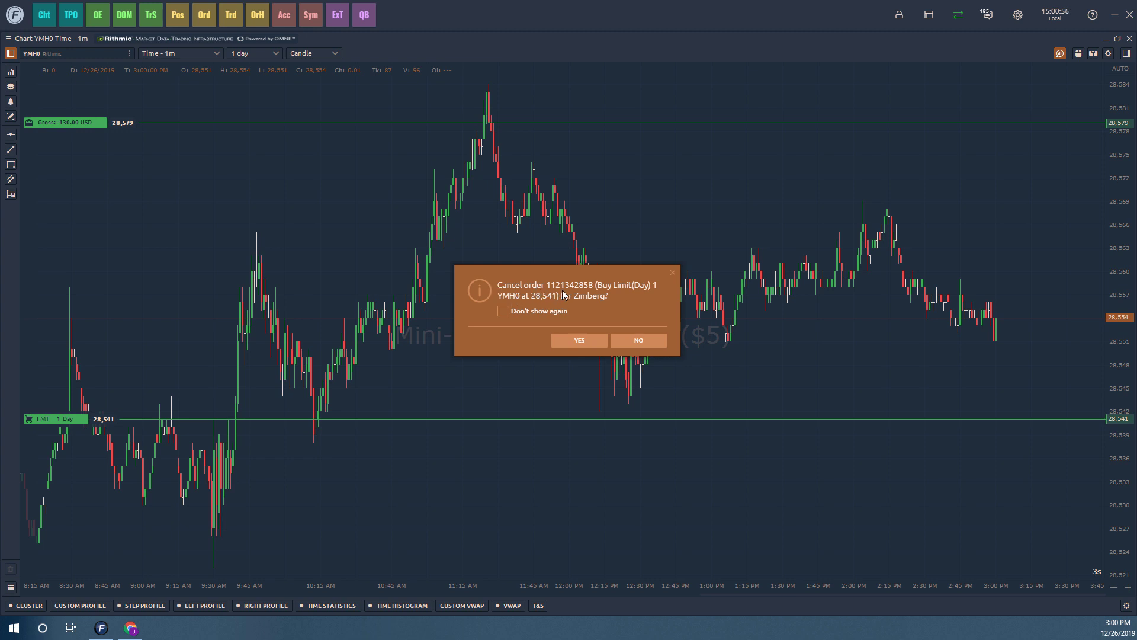
{"action": "left_click", "coordinate": [580, 342]}
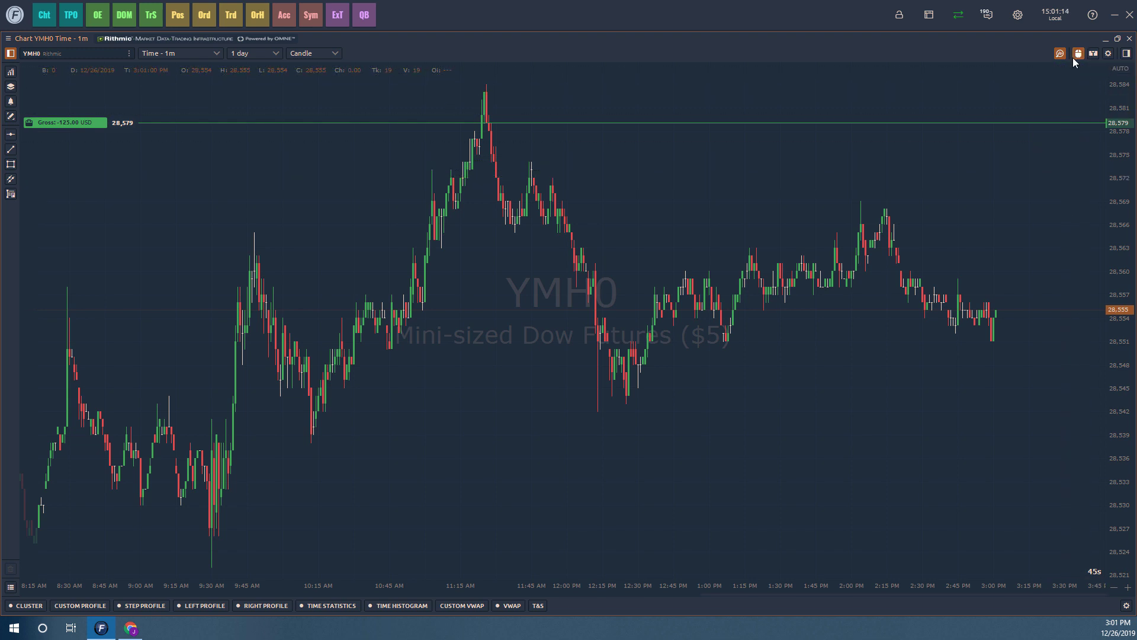
- Place a buy stop at 28,572 and move it down to 28,558
{"action": "left_click", "coordinate": [937, 182]}
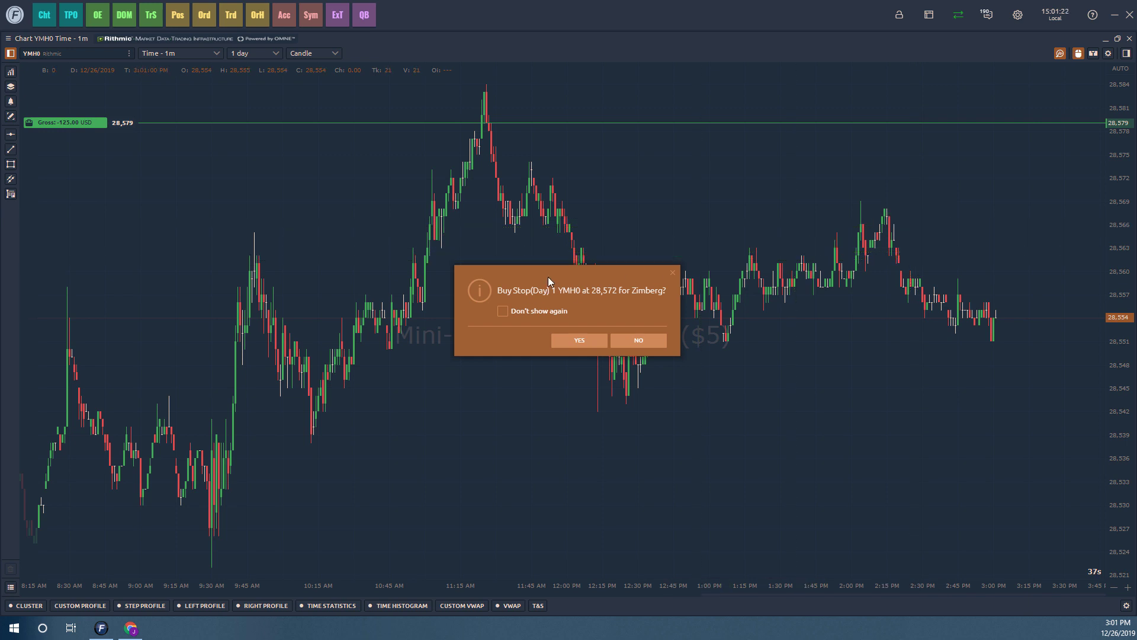
{"action": "left_click", "coordinate": [579, 340]}
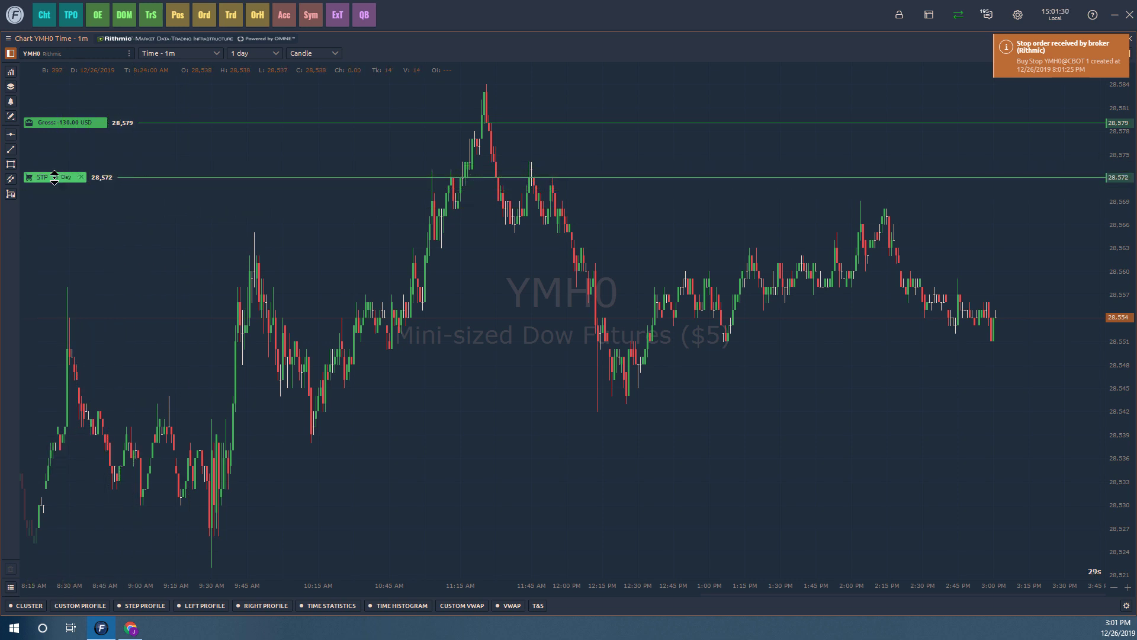
{"action": "left_click_drag", "start_coordinate": [54, 177], "coordinate": [87, 290]}
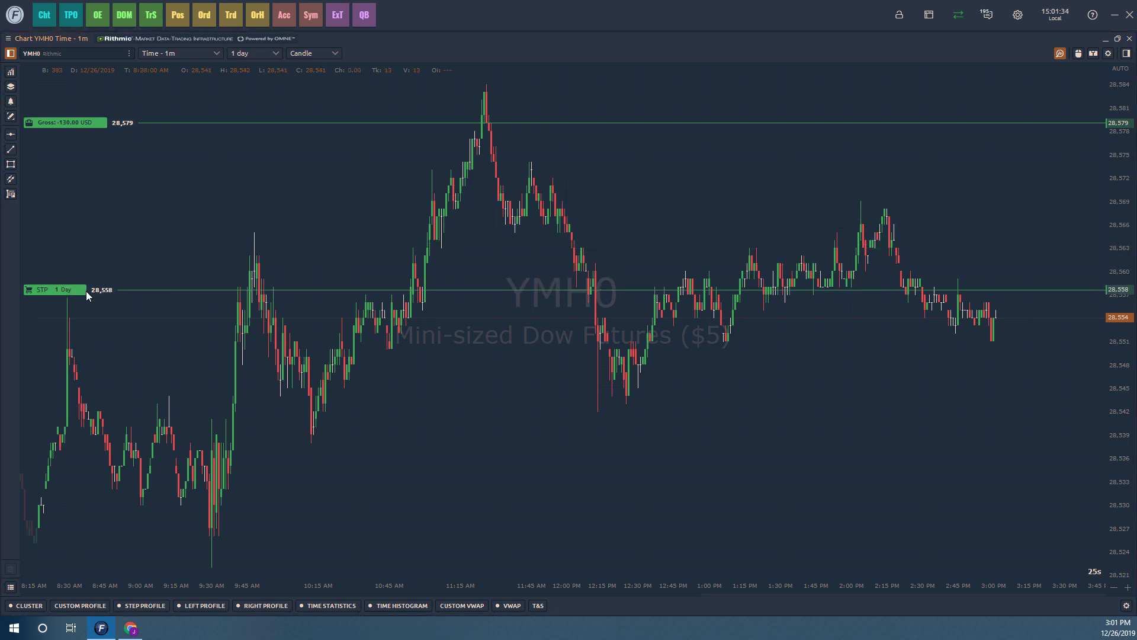
{"action": "left_click", "coordinate": [577, 338]}
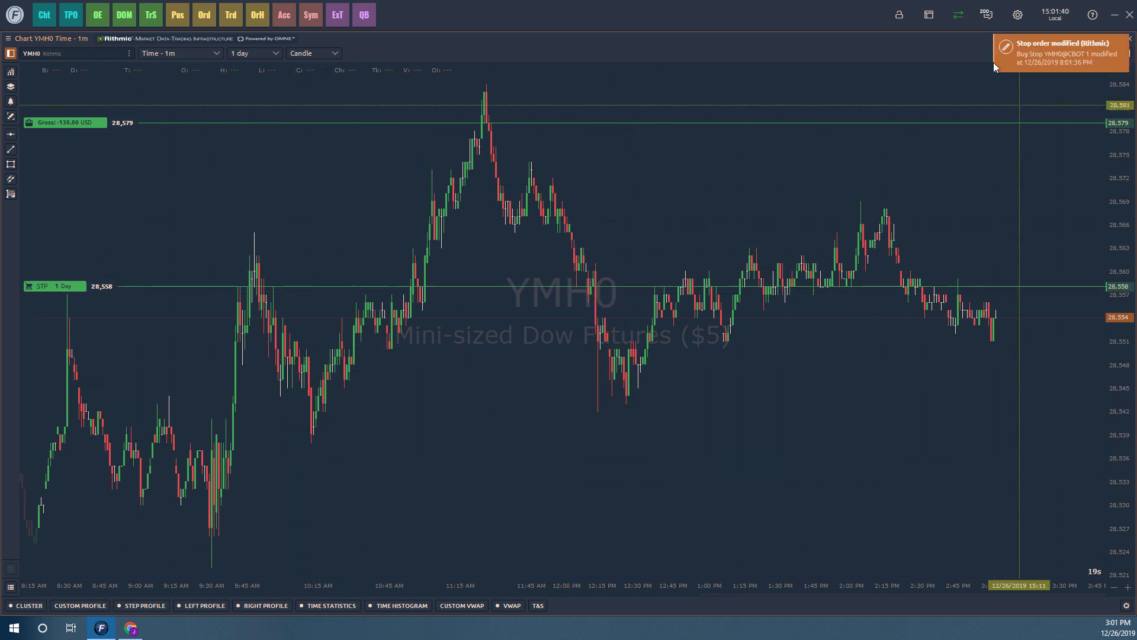
{"action": "left_click", "coordinate": [1129, 38]}
- Re-enable chart trading and place a confirmed sell stop at 28,542
{"action": "left_click", "coordinate": [1079, 53]}
{"action": "left_click", "coordinate": [968, 410]}
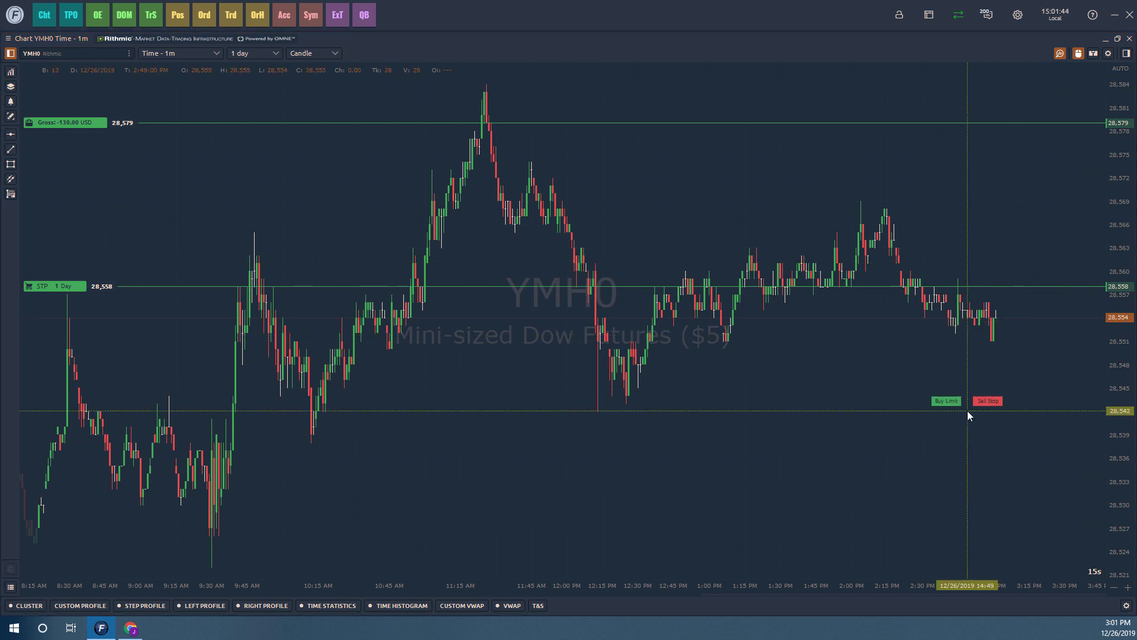
{"action": "left_click", "coordinate": [579, 341]}
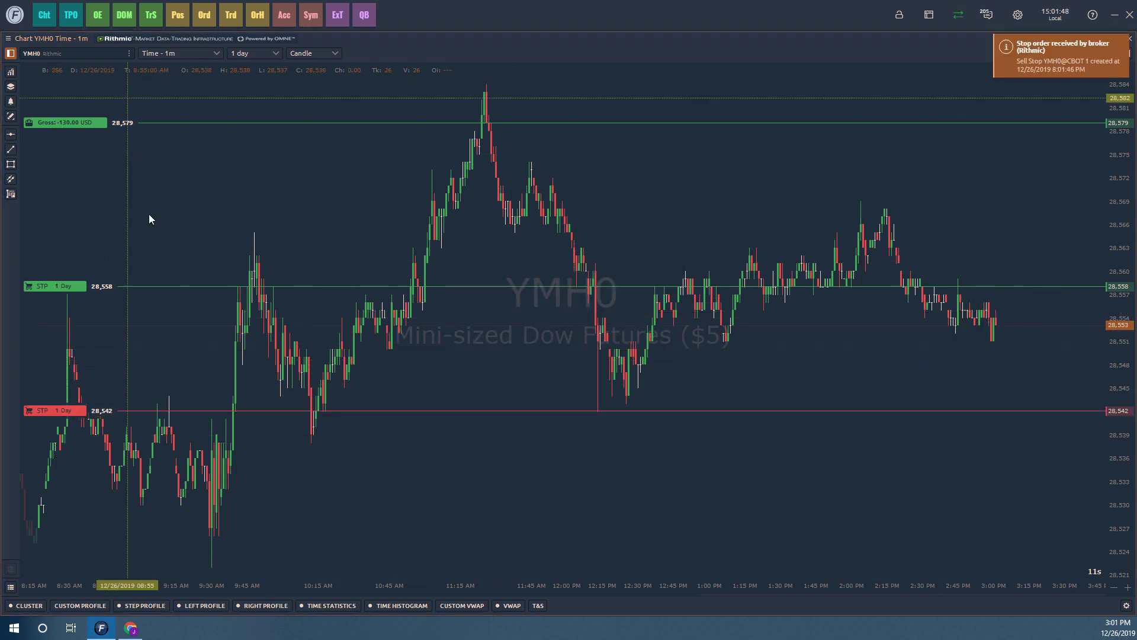
{"action": "left_click", "coordinate": [1064, 51]}
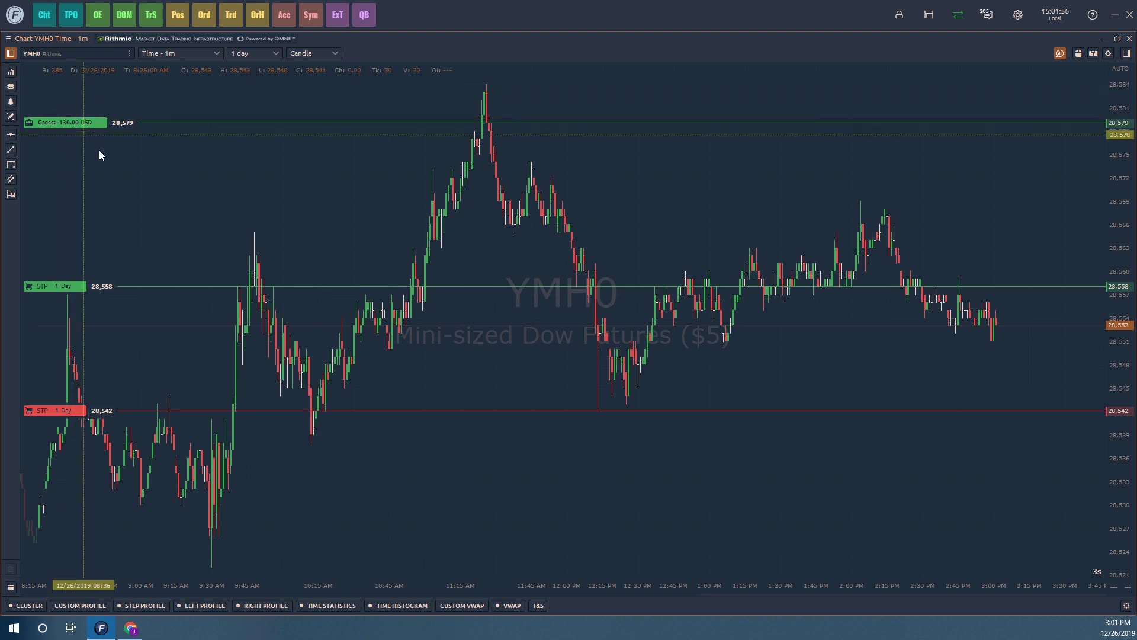
- Use the quick trading toolbar to cancel all working orders and close all positions
{"action": "left_click", "coordinate": [1127, 54]}
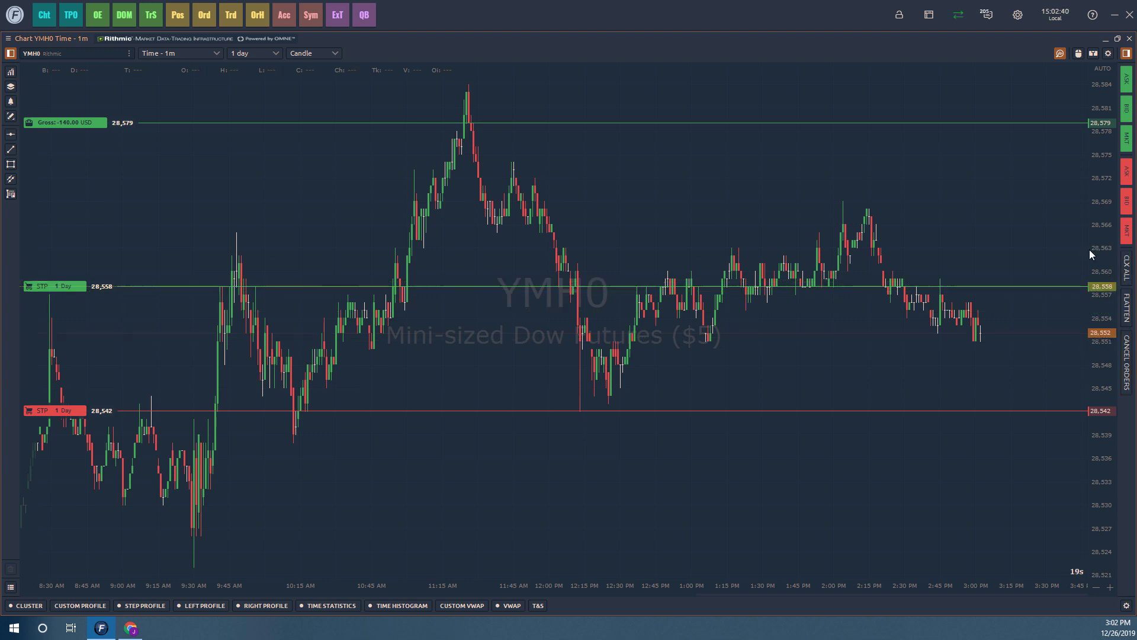
{"action": "left_click", "coordinate": [1127, 381]}
{"action": "left_click", "coordinate": [583, 343]}
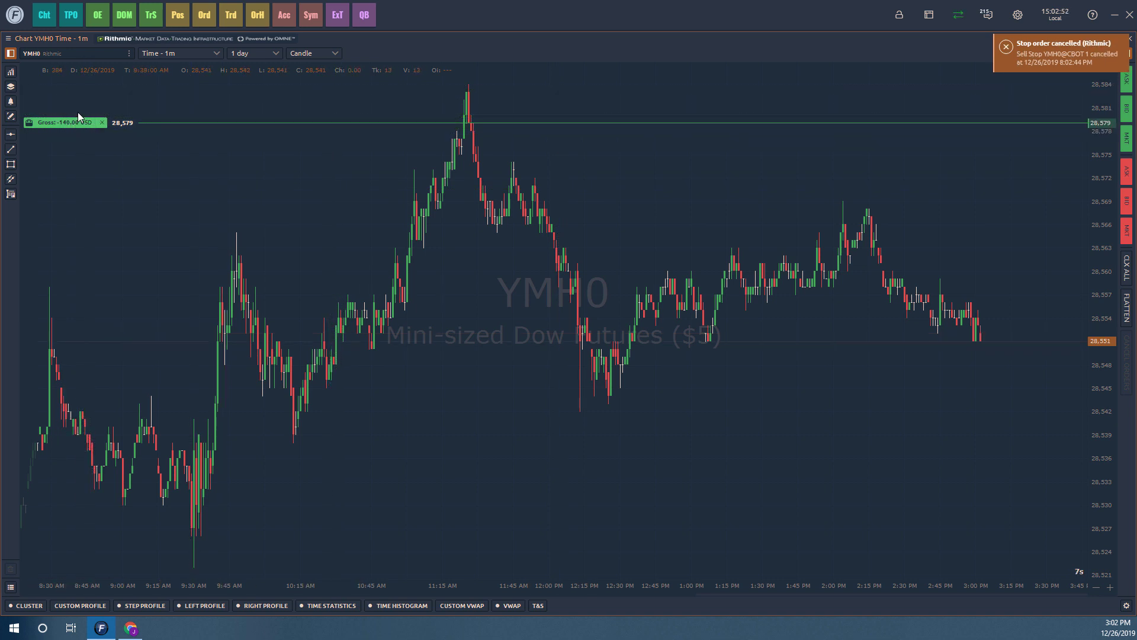
{"action": "left_click", "coordinate": [1129, 314]}
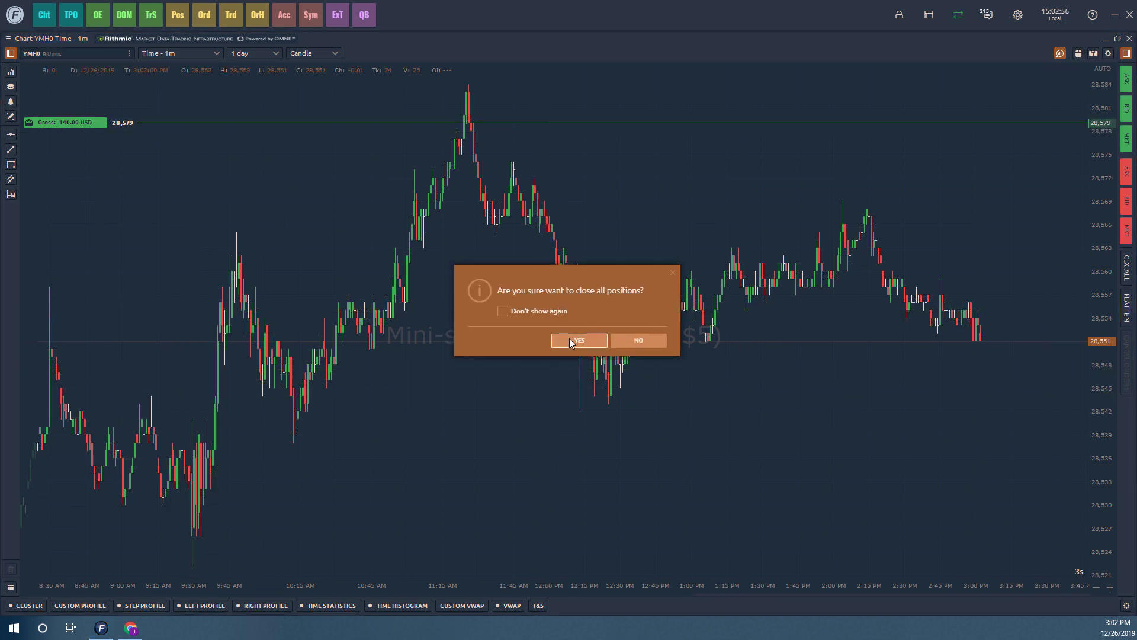
{"action": "left_click", "coordinate": [570, 338]}
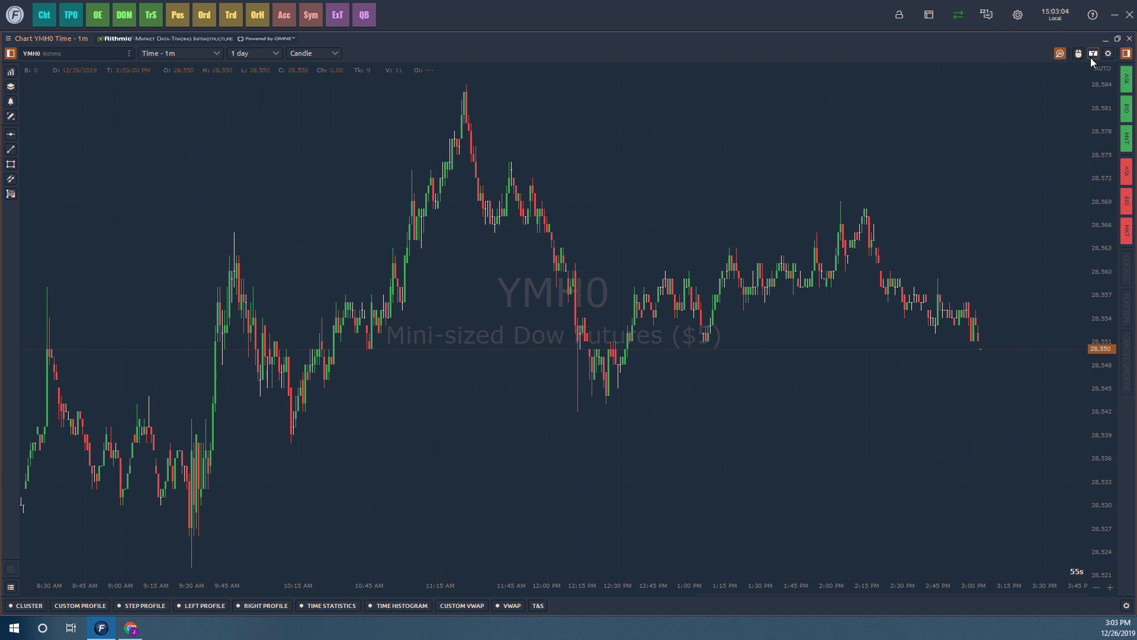
- Show the market order widget, set its quantity to 3, and move it to the upper right
{"action": "left_click", "coordinate": [1094, 55]}
{"action": "left_click", "coordinate": [528, 572]}
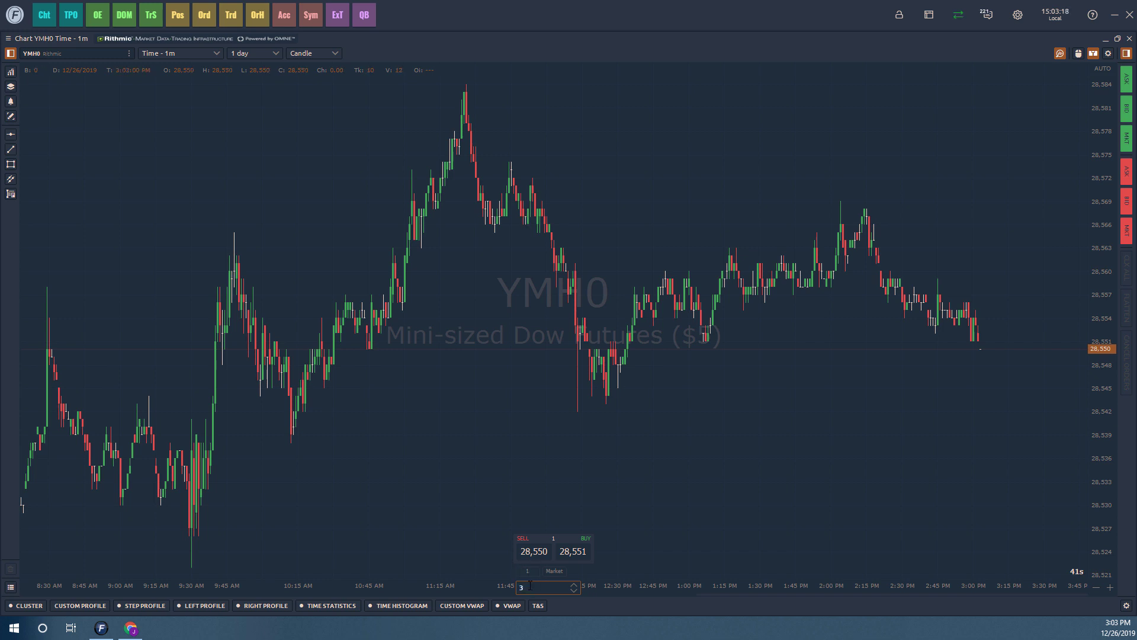
{"action": "key", "text": "Escape"}
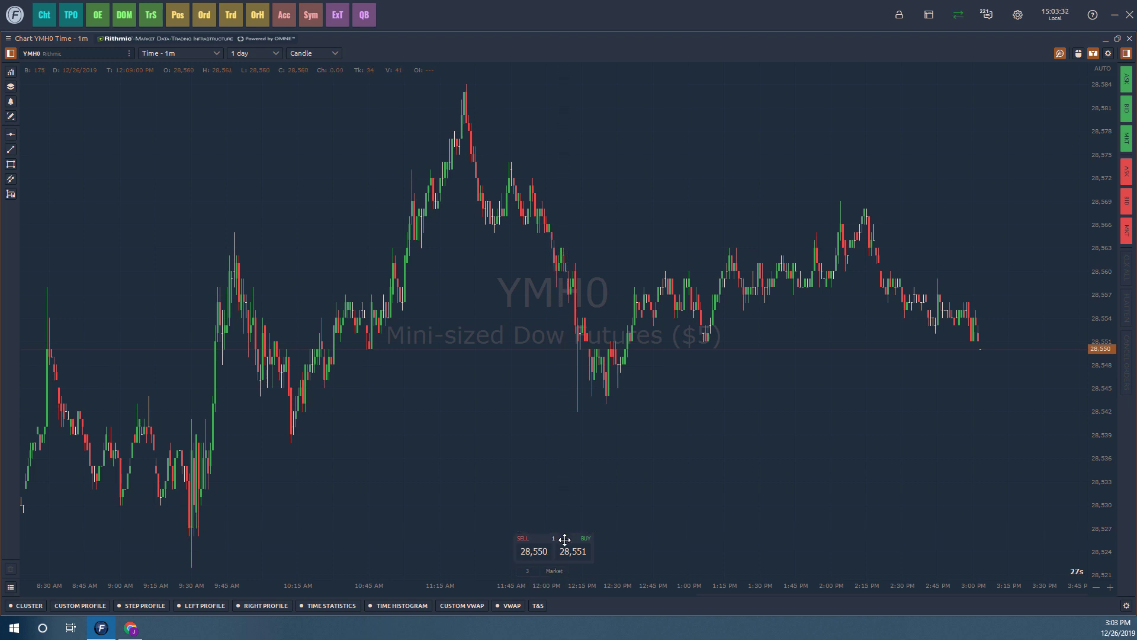
{"action": "left_click_drag", "start_coordinate": [602, 537], "coordinate": [1012, 92]}
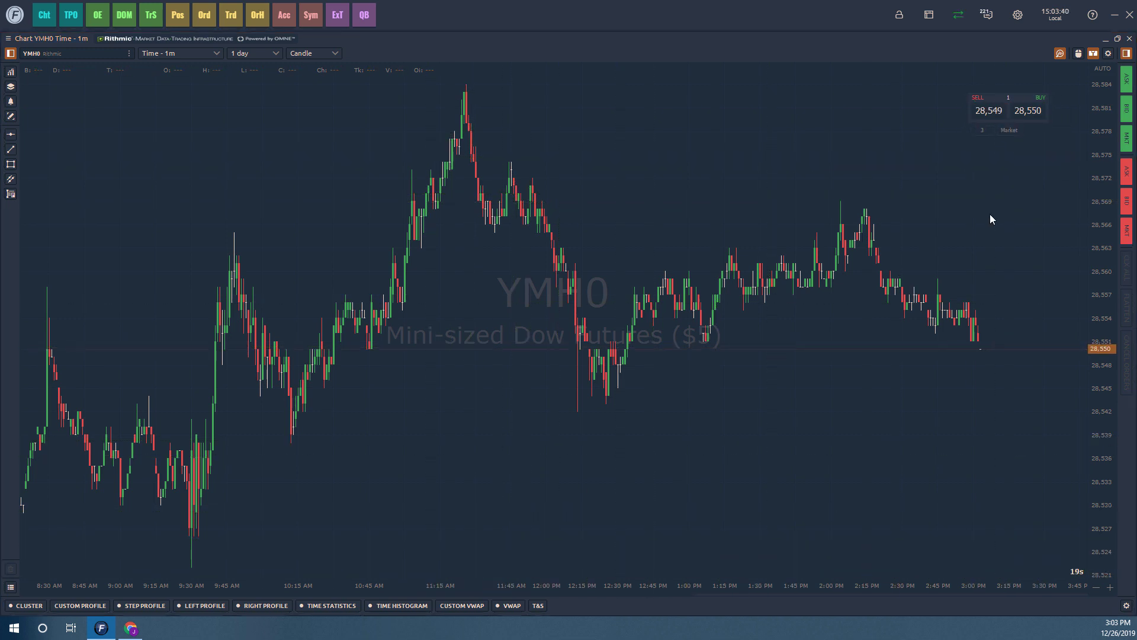
- Sell 3 YMH0 at market, then close the short and cancel all orders
{"action": "left_click", "coordinate": [990, 113]}
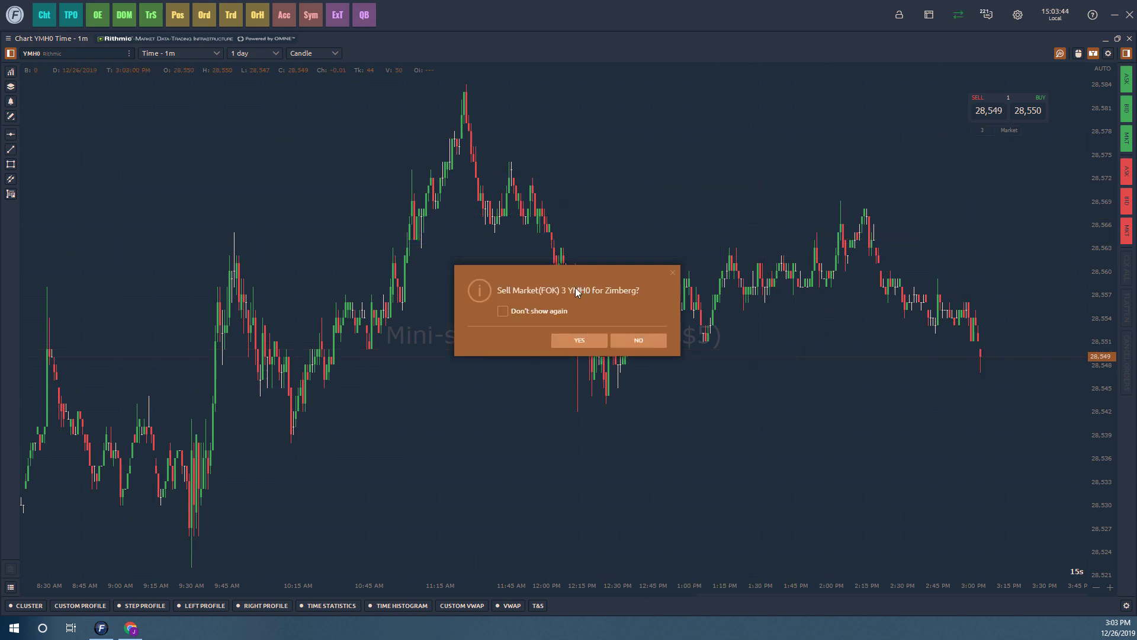
{"action": "left_click", "coordinate": [592, 339]}
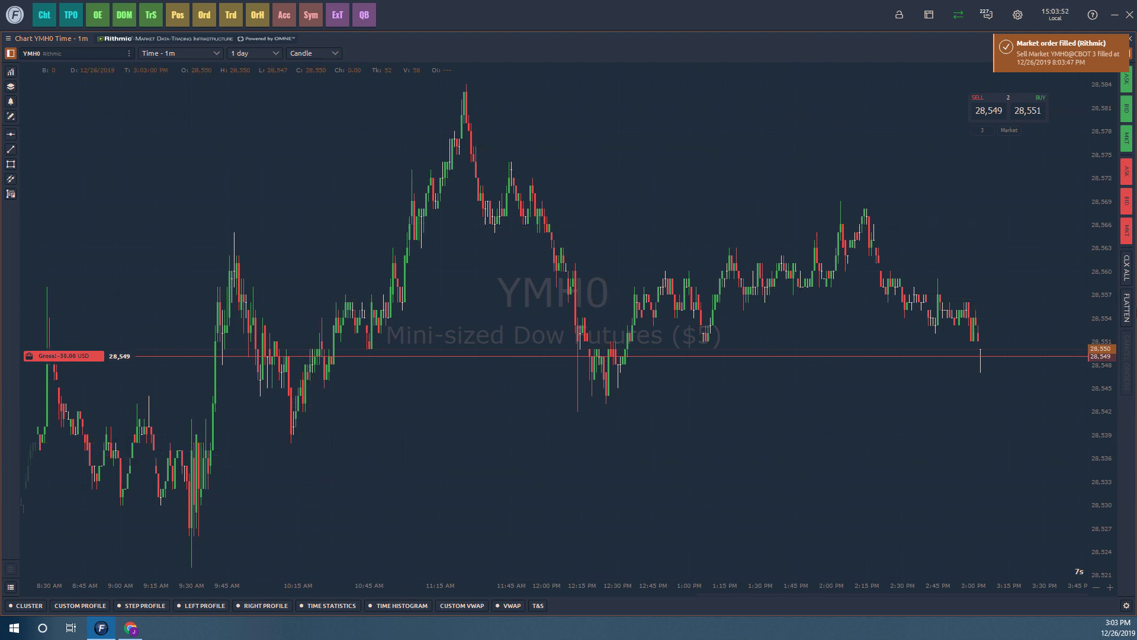
{"action": "left_click", "coordinate": [1127, 270]}
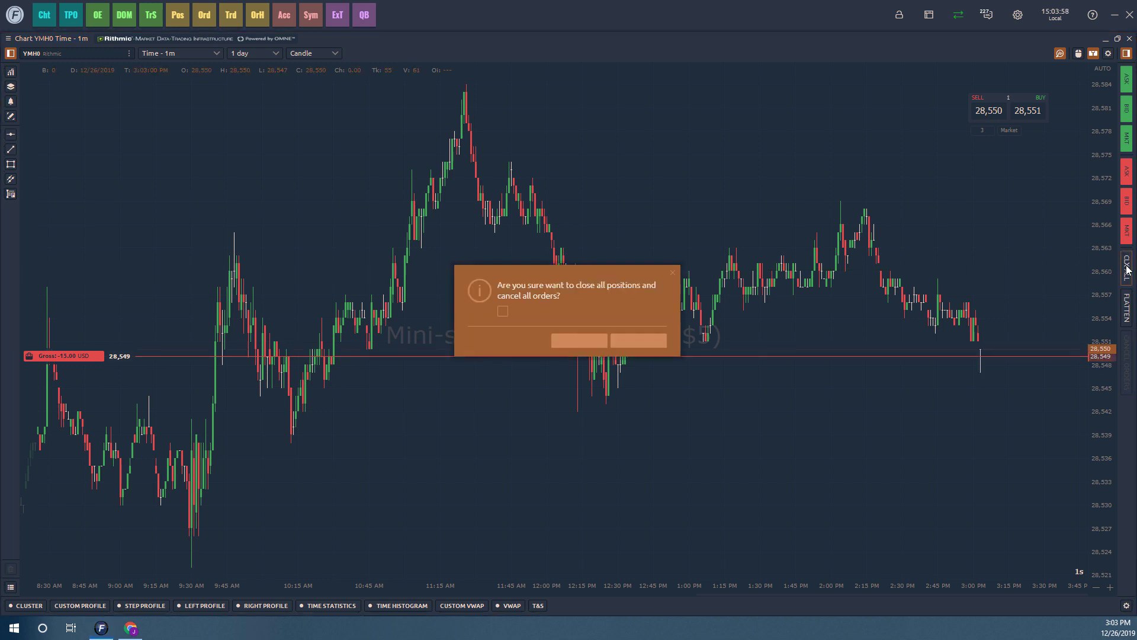
{"action": "left_click", "coordinate": [592, 343]}
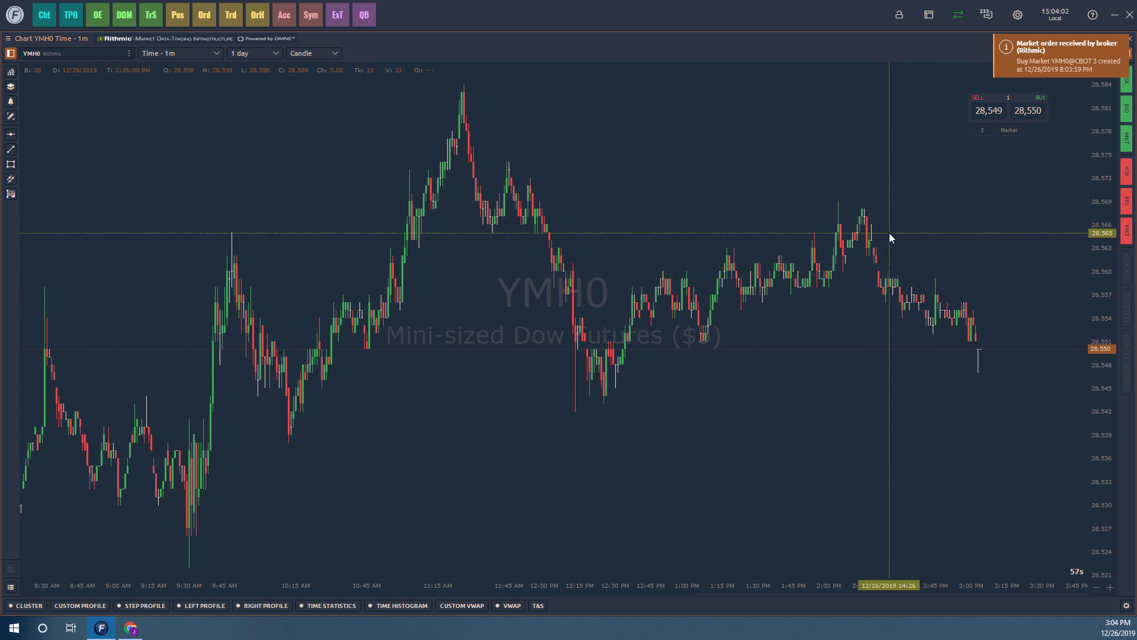
- Open the order widget's quantity spin box showing 3 contracts
{"action": "left_click", "coordinate": [987, 130]}
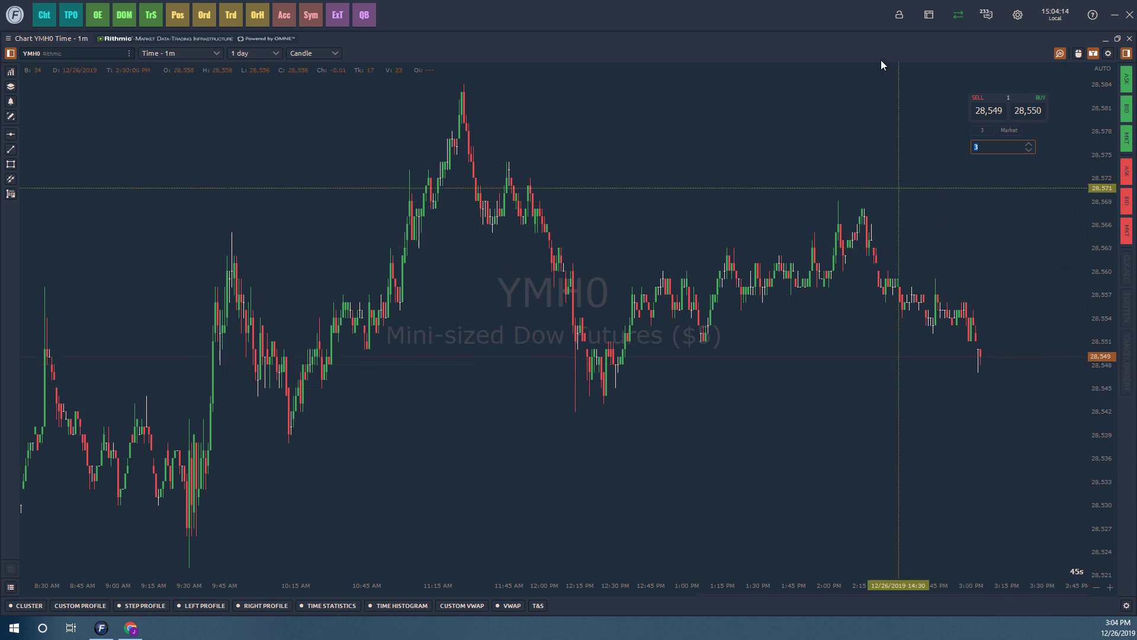
- Set the mouse trading quantity to 2 in the chart's trading settings
{"action": "left_click", "coordinate": [1108, 53]}
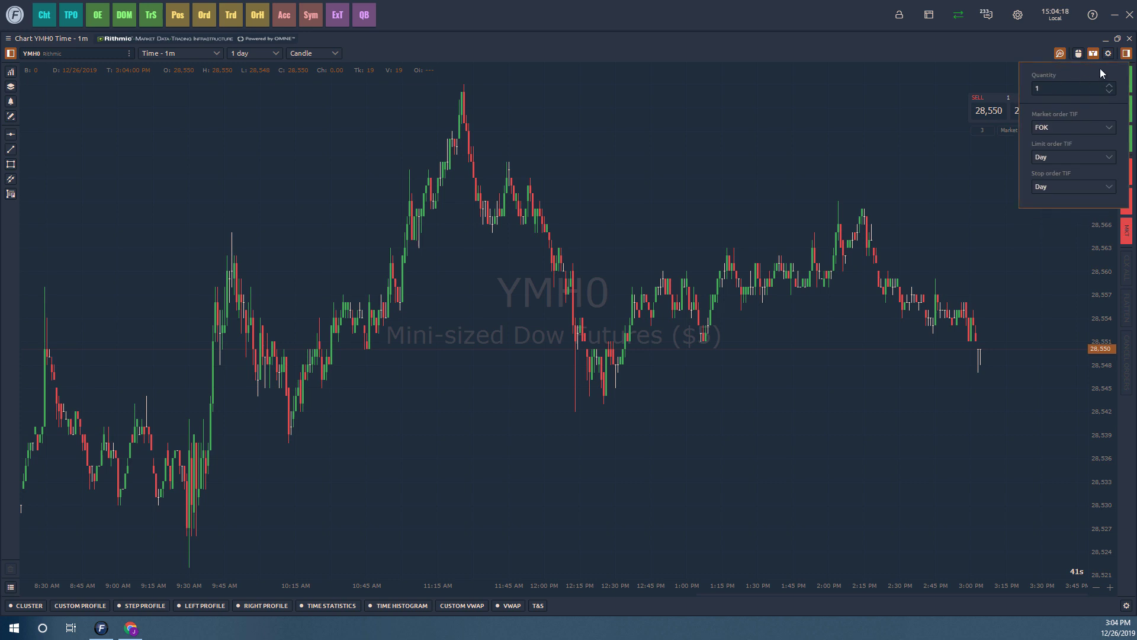
{"action": "left_click", "coordinate": [1061, 87]}
{"action": "double_click", "coordinate": [1057, 87]}
{"action": "double_click", "coordinate": [1037, 88]}
- Set the market order time-in-force to Day
{"action": "left_click", "coordinate": [1085, 130]}
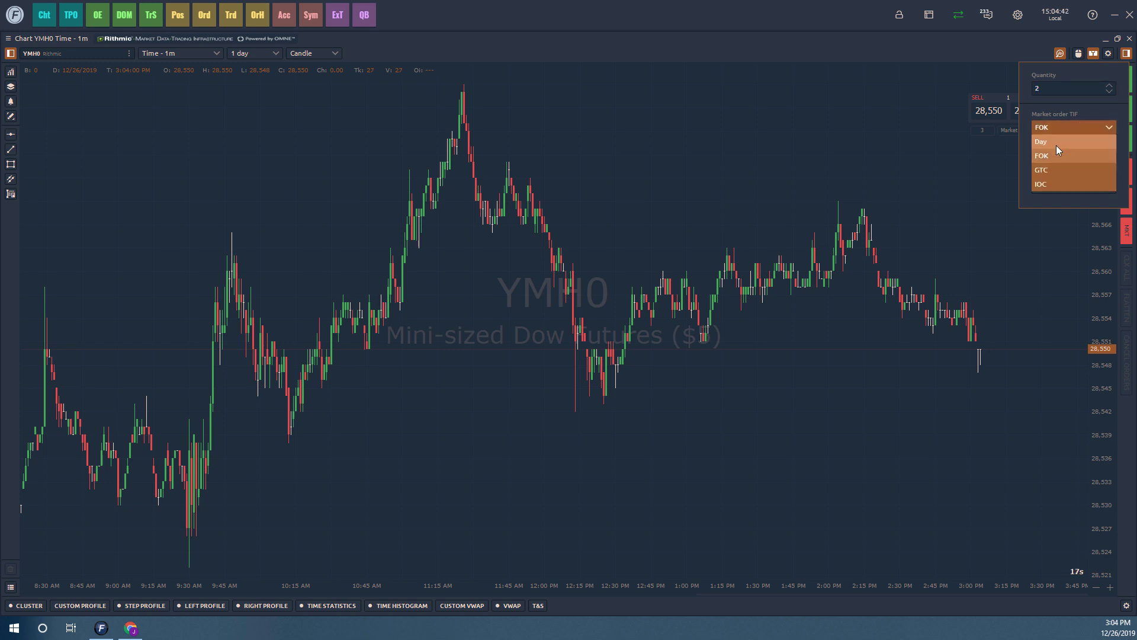
{"action": "left_click", "coordinate": [1057, 144]}
{"action": "left_click", "coordinate": [1074, 126]}
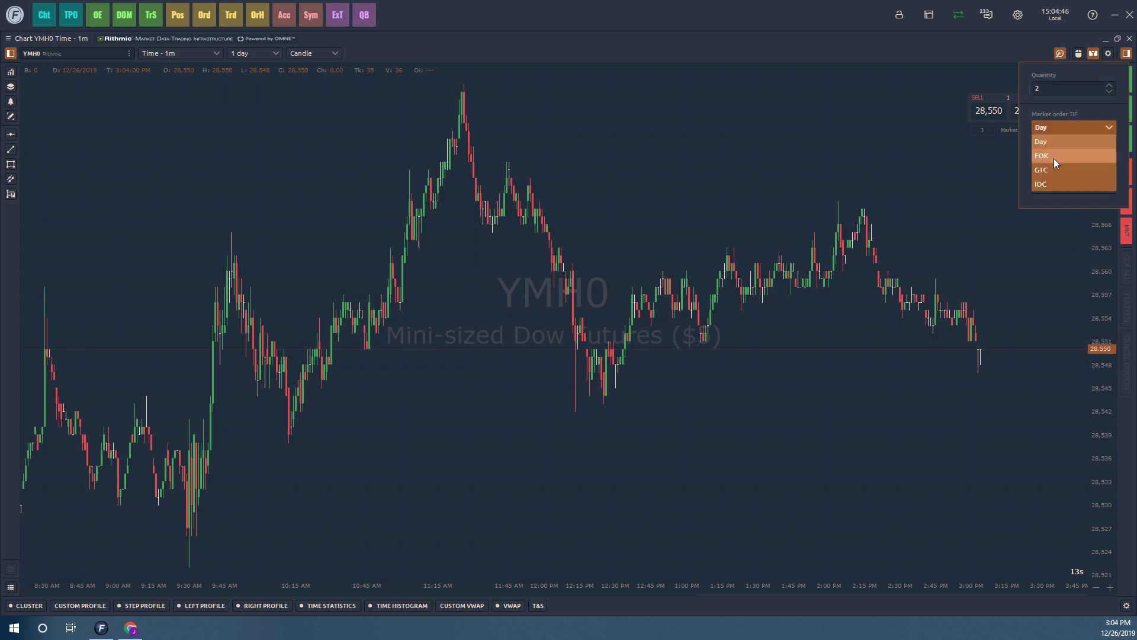
{"action": "left_click", "coordinate": [1065, 141]}
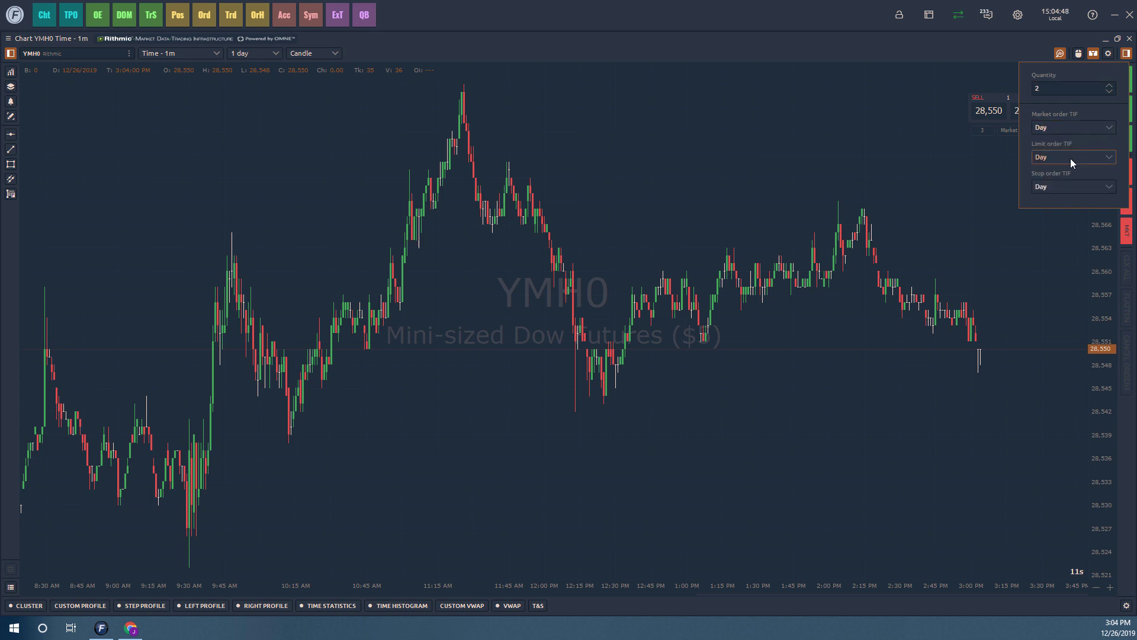
- Keep Day as the time-in-force for limit and stop orders and close settings
{"action": "left_click", "coordinate": [1071, 158]}
{"action": "left_click", "coordinate": [1065, 173]}
{"action": "left_click", "coordinate": [1065, 153]}
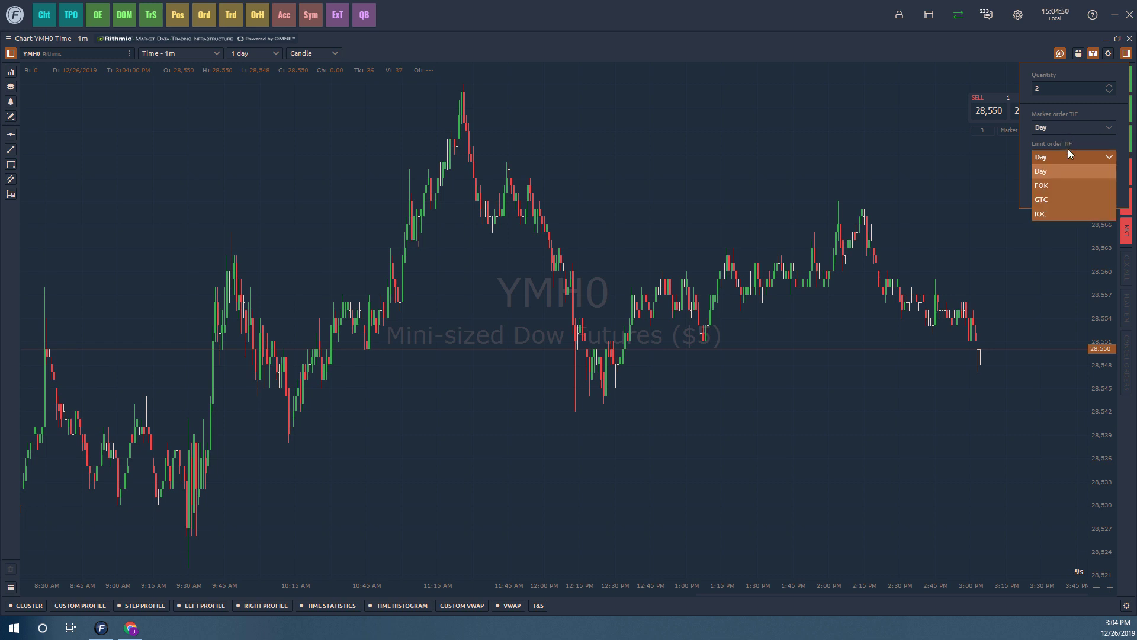
{"action": "left_click", "coordinate": [1069, 154]}
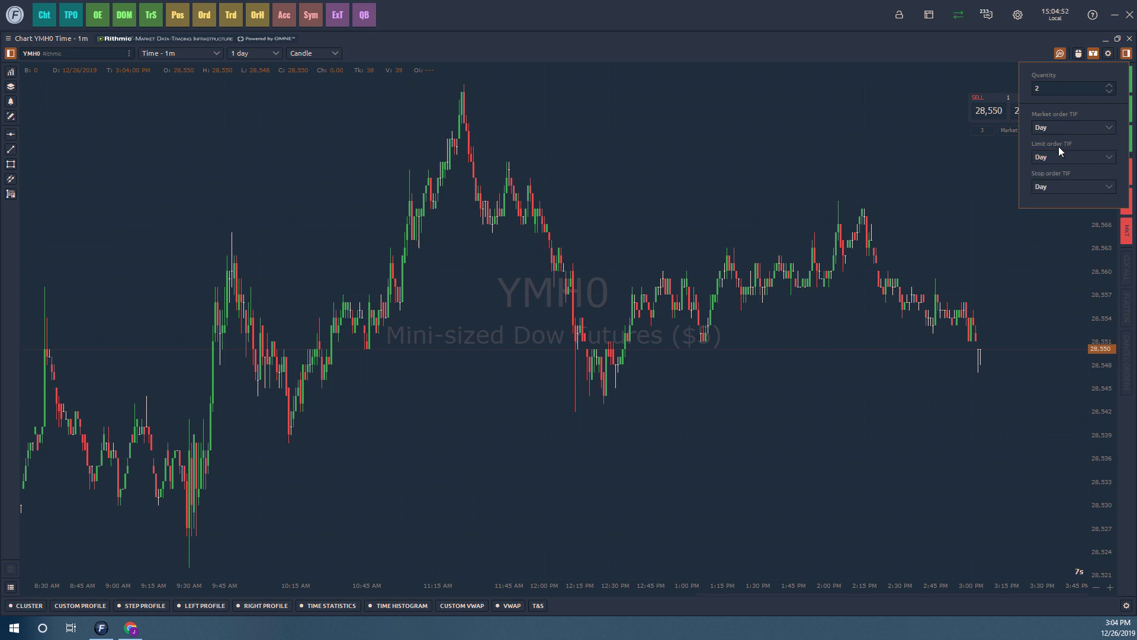
{"action": "left_click", "coordinate": [1065, 156]}
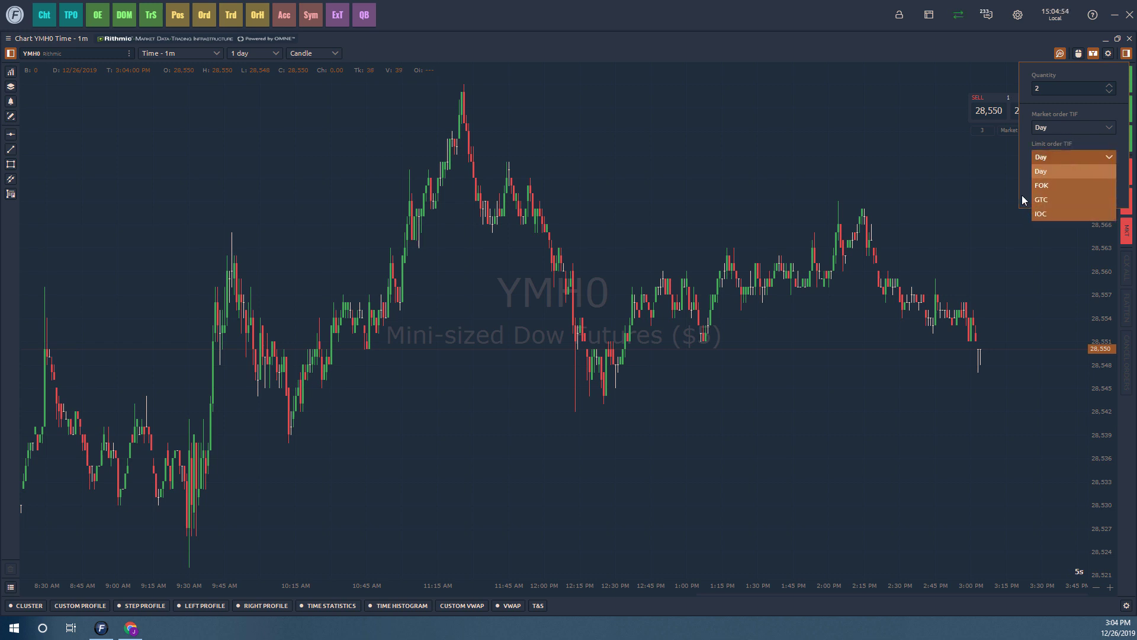
{"action": "left_click", "coordinate": [1025, 200]}
{"action": "left_click", "coordinate": [1061, 185]}
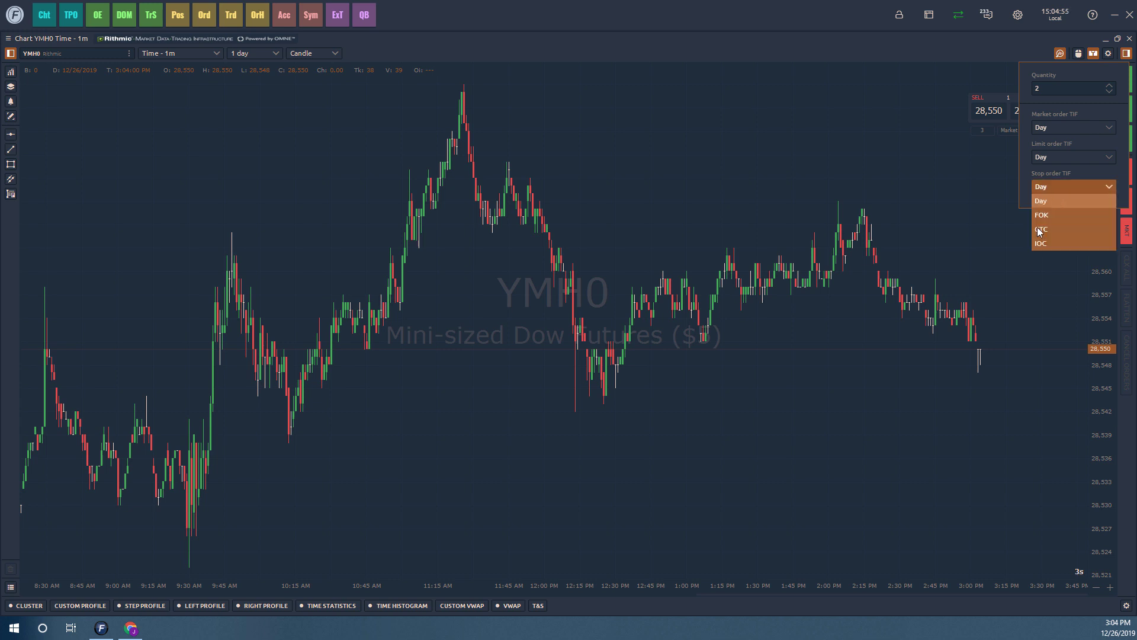
{"action": "left_click", "coordinate": [1022, 184]}
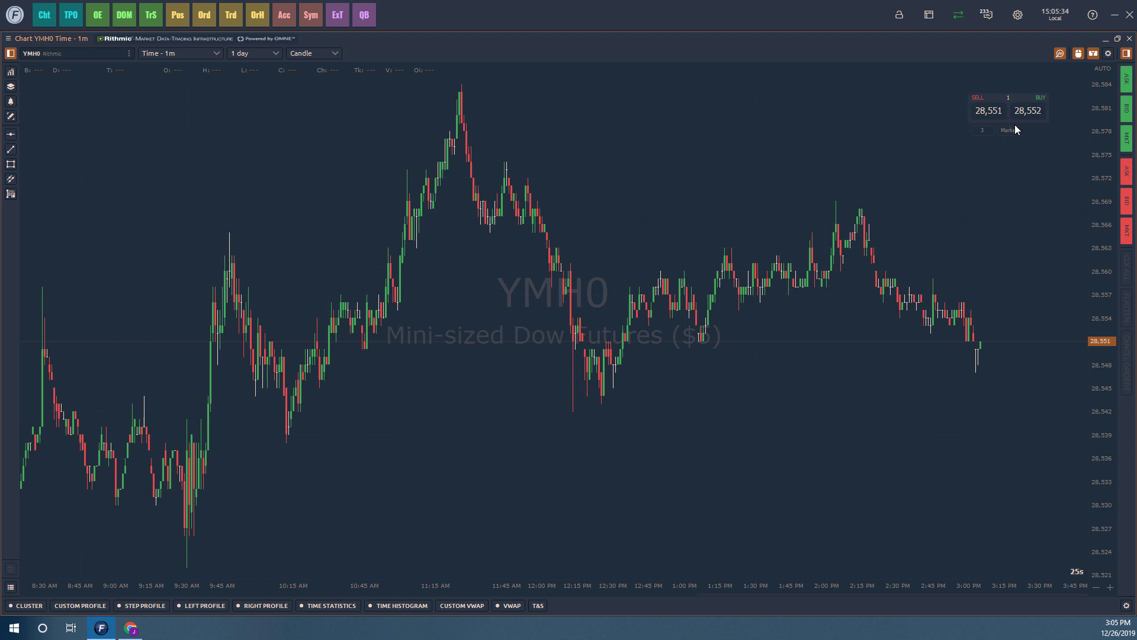
{"action": "left_click", "coordinate": [1109, 55]}
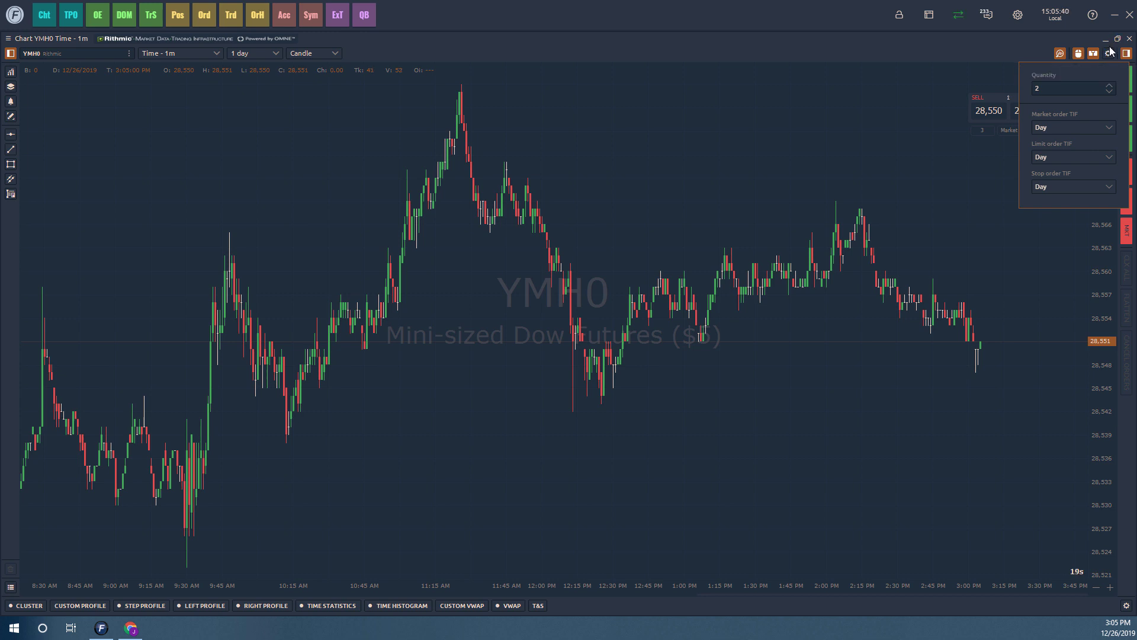
{"action": "left_click", "coordinate": [1059, 90]}
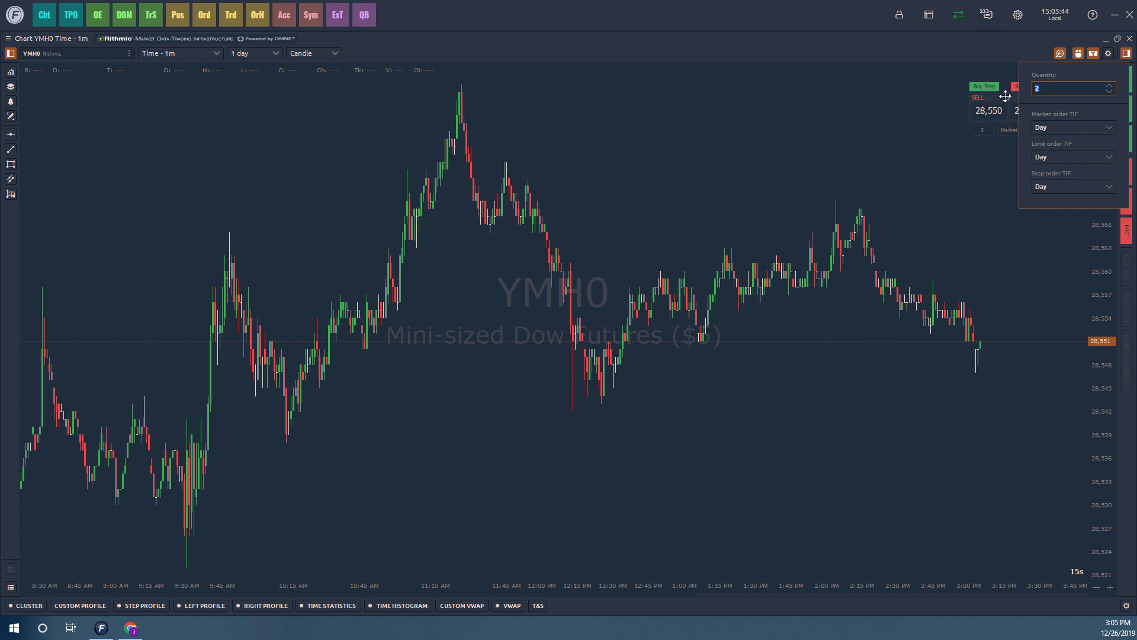
{"action": "left_click", "coordinate": [1010, 38]}
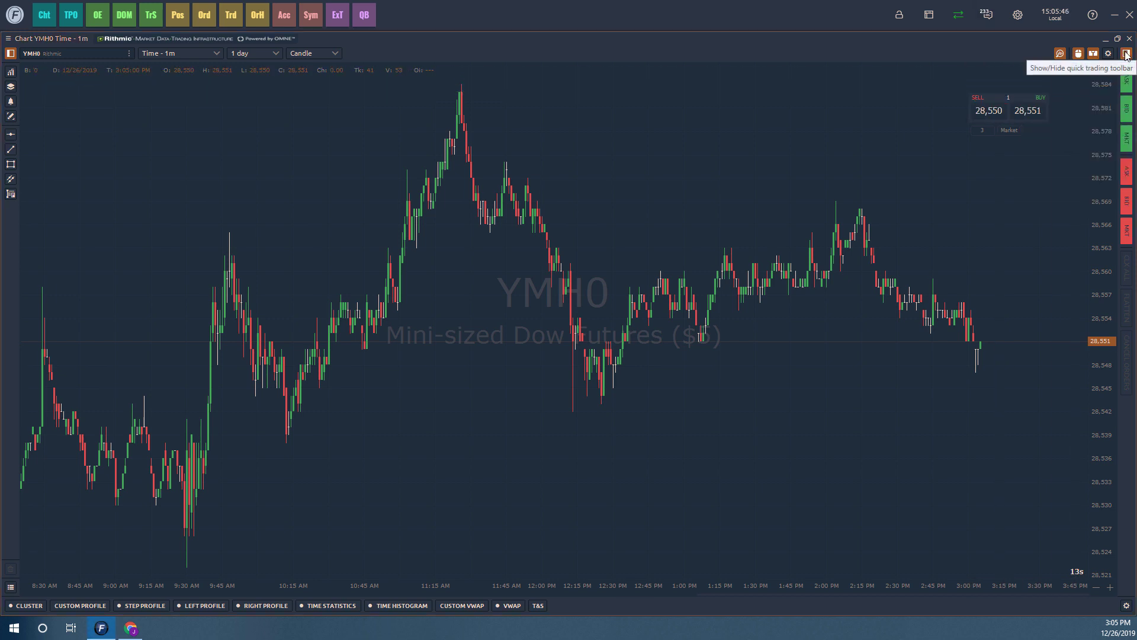